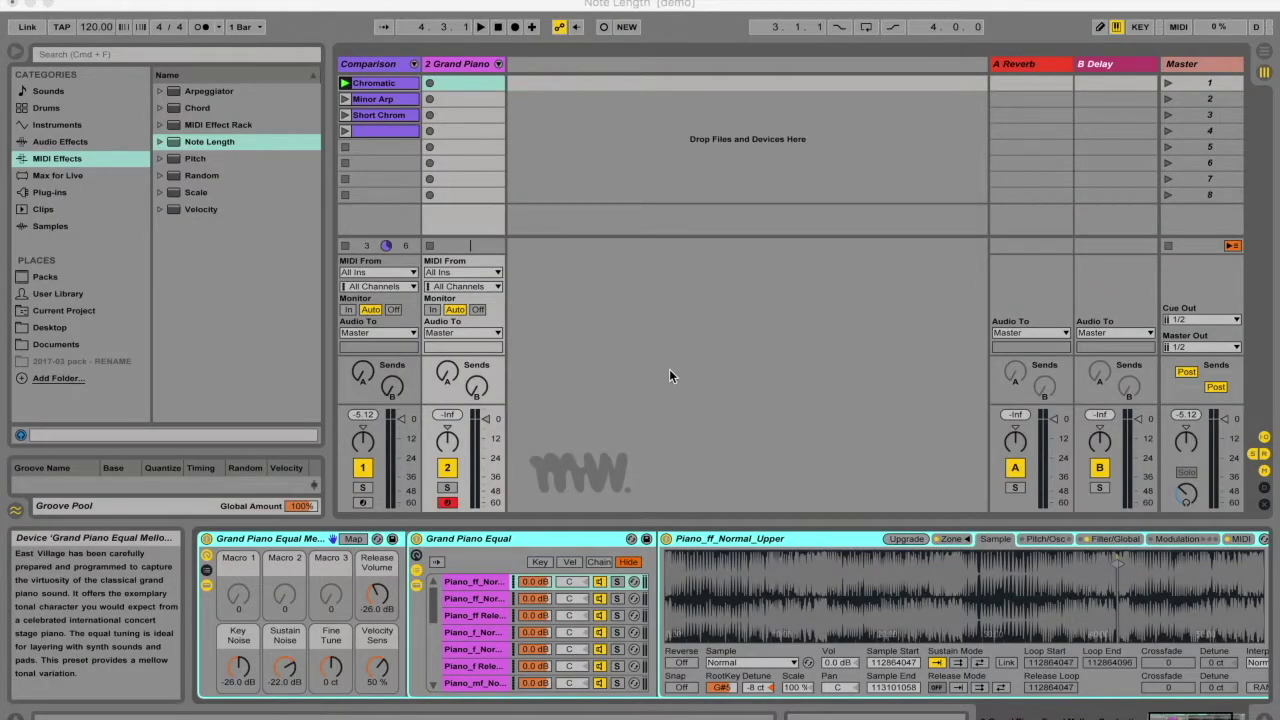
- Put Note Length on the 2 Grand Piano track and copy the Minor Arp clip into its first slot
left_click(159, 143)
left_click(159, 143)
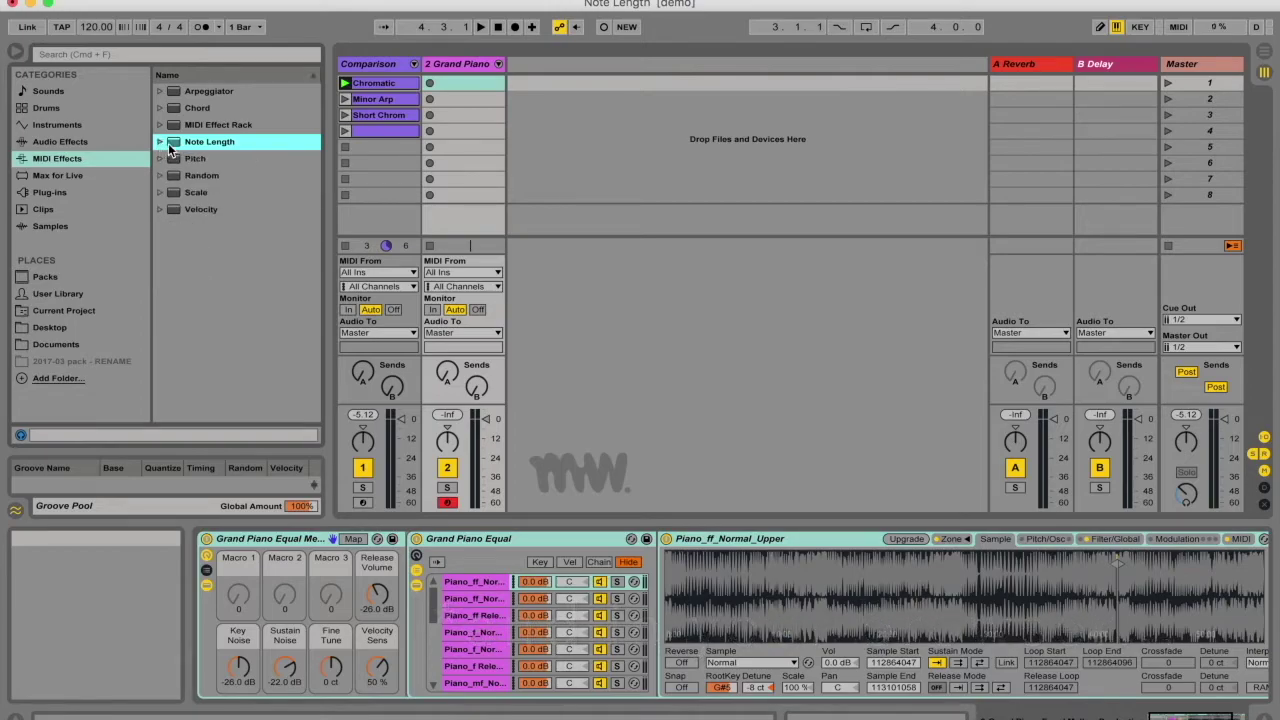
left_click_drag(437, 88, 453, 70)
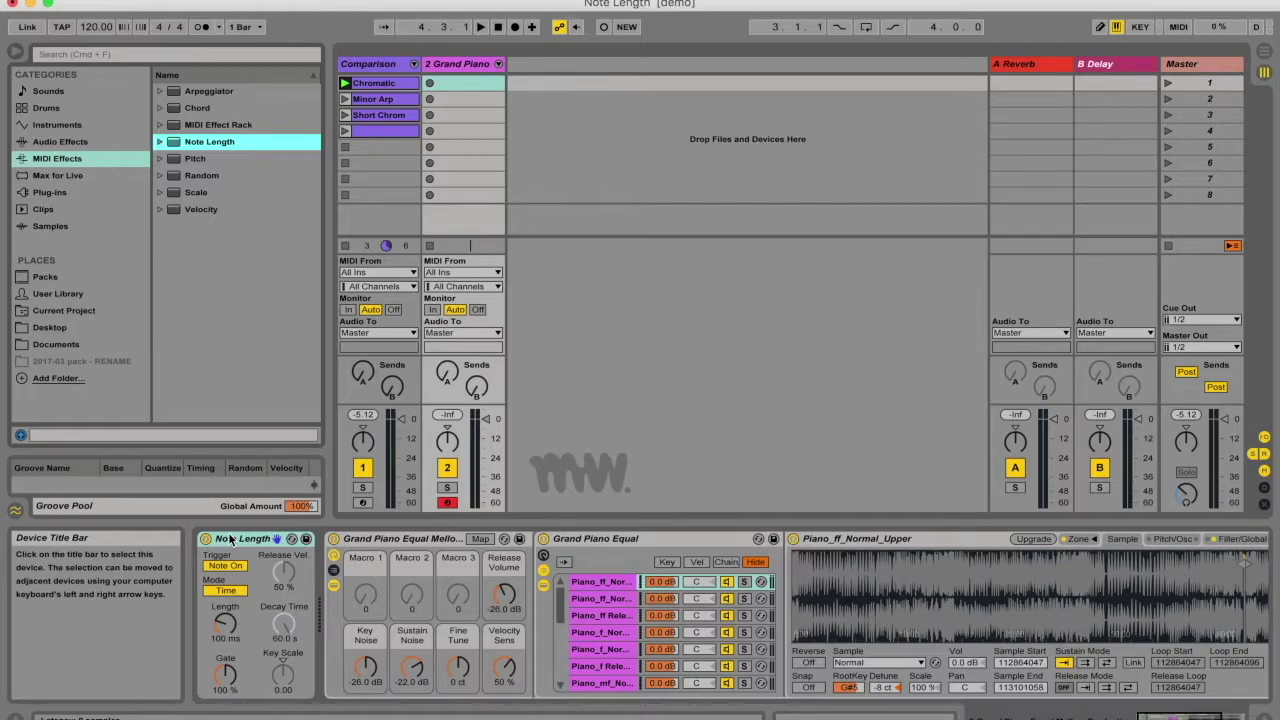
left_click_drag(372, 99, 457, 87)
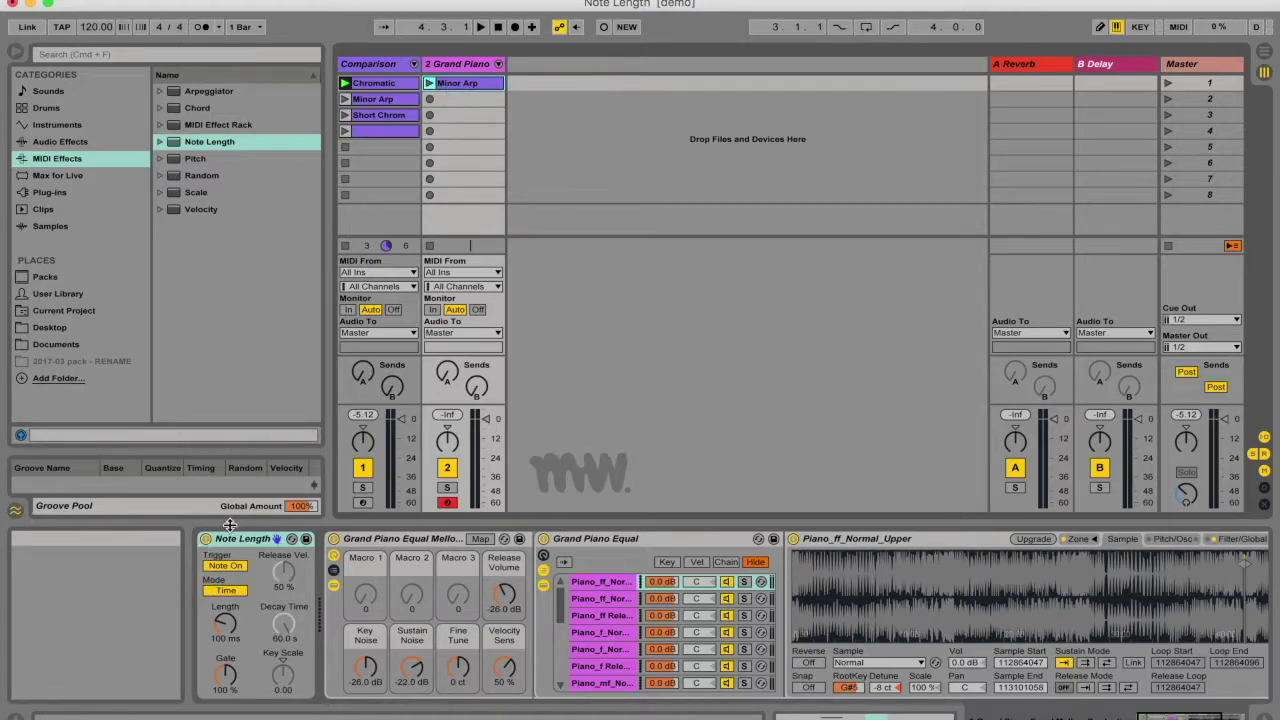
- Launch the Minor Arp clip on Grand Piano with the metronome on and Note Length triggering on Note On
left_click(235, 567)
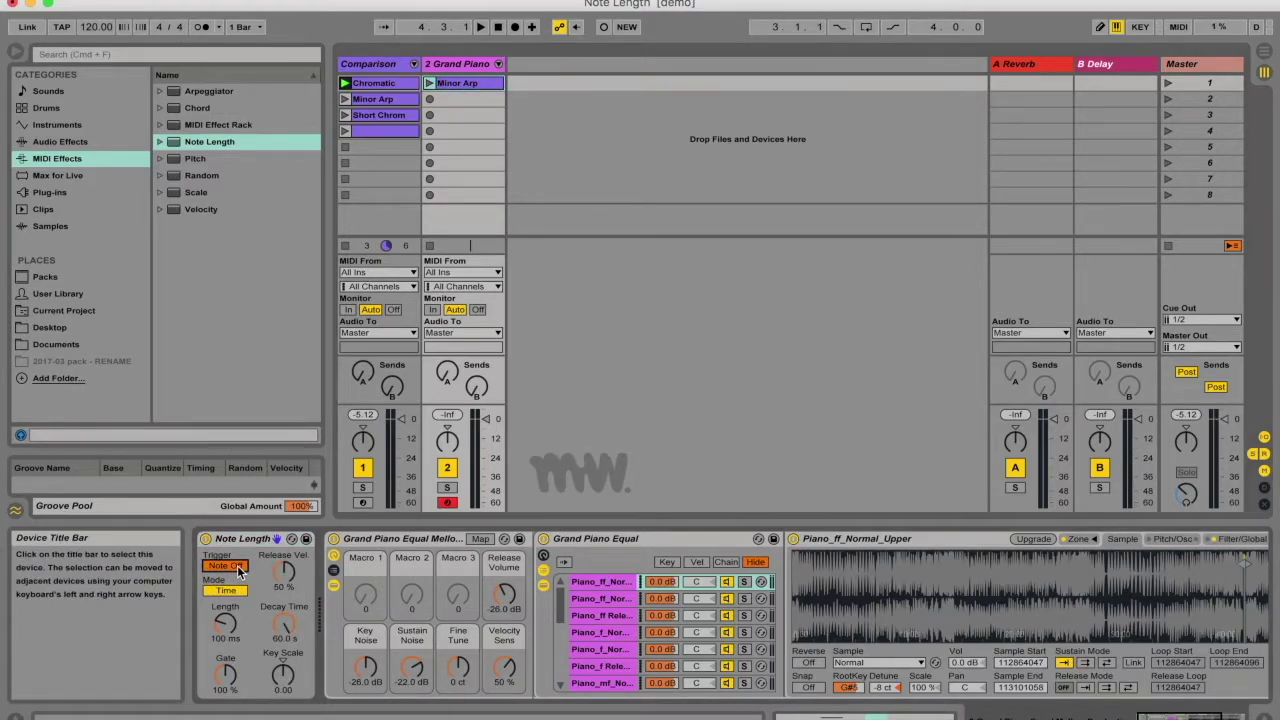
left_click(236, 567)
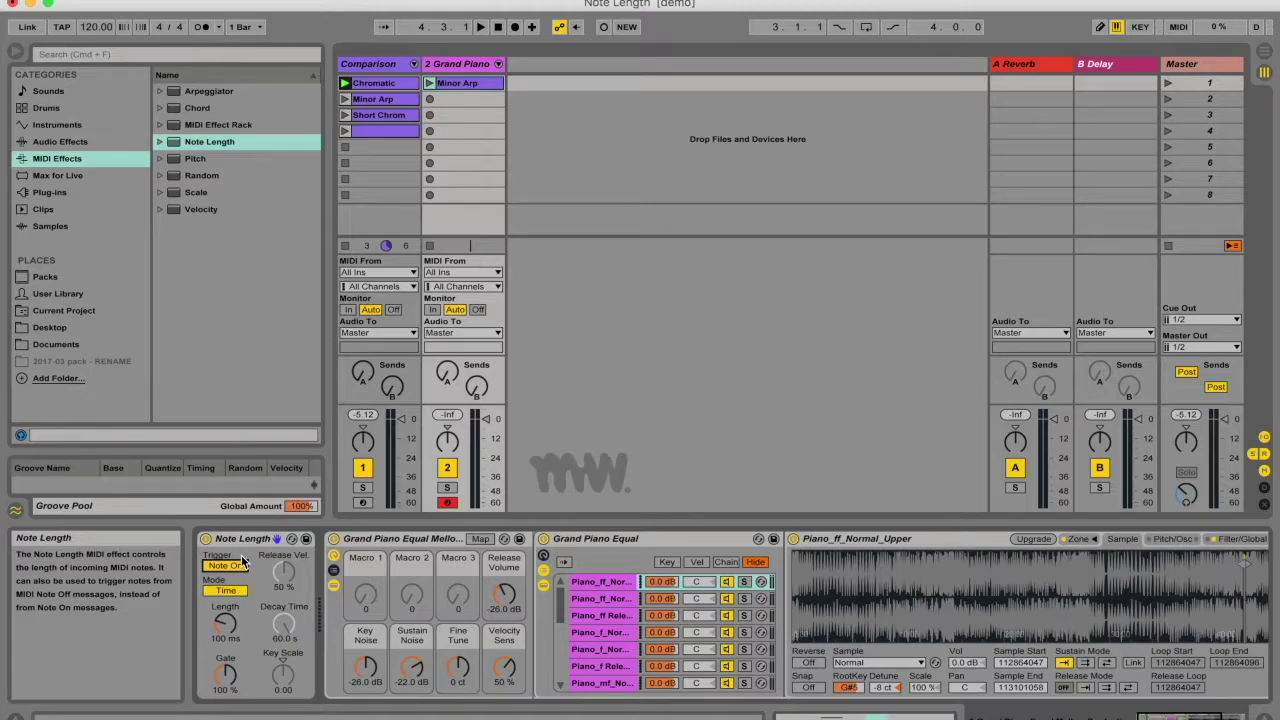
left_click(463, 83)
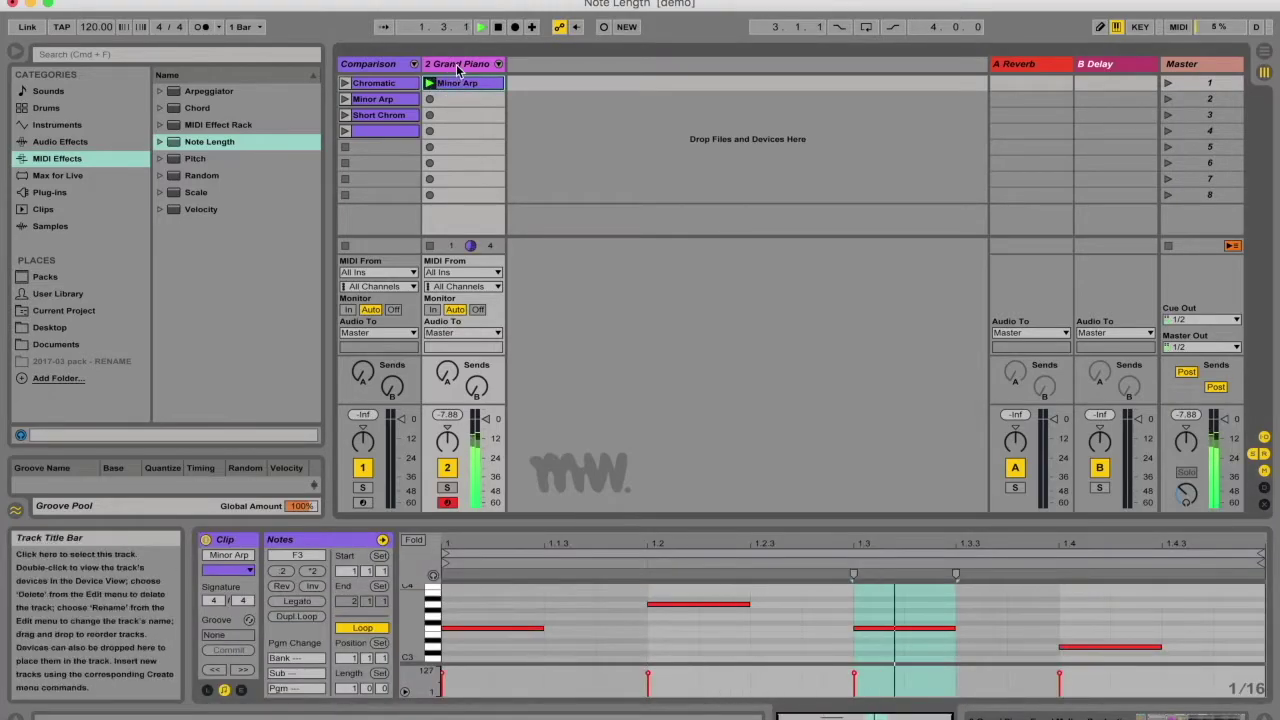
double_click(458, 64)
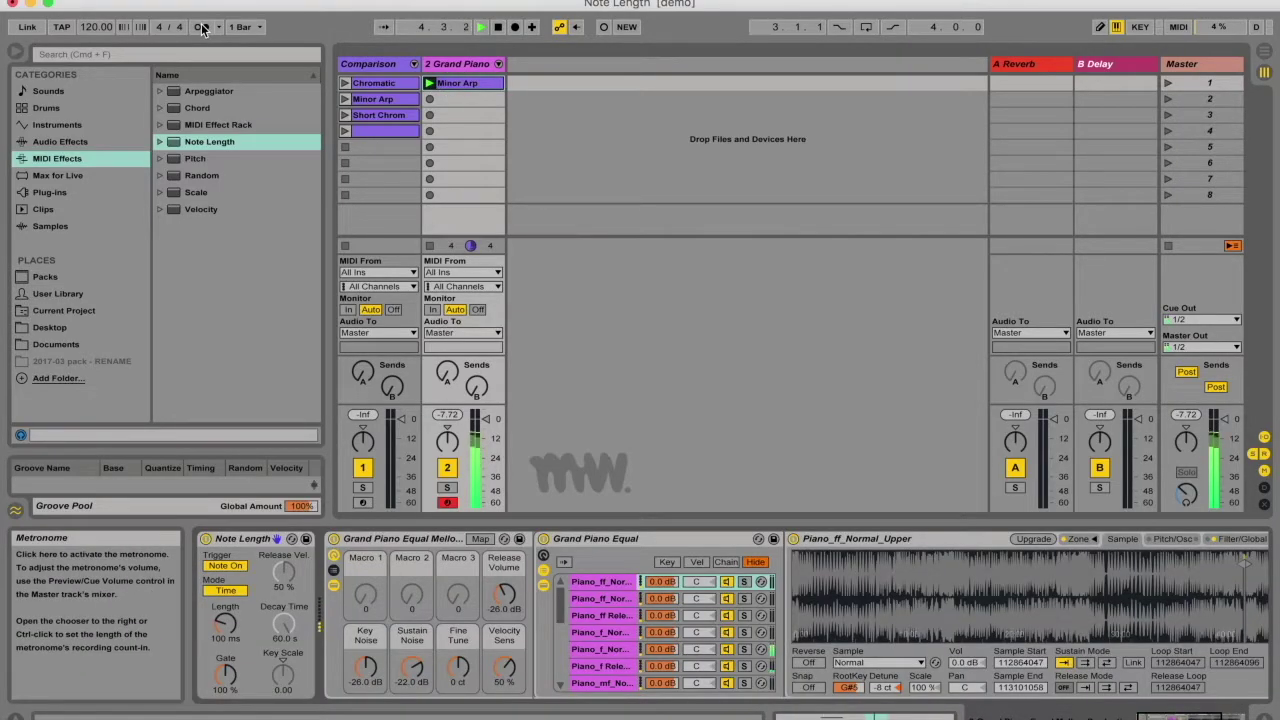
left_click(201, 27)
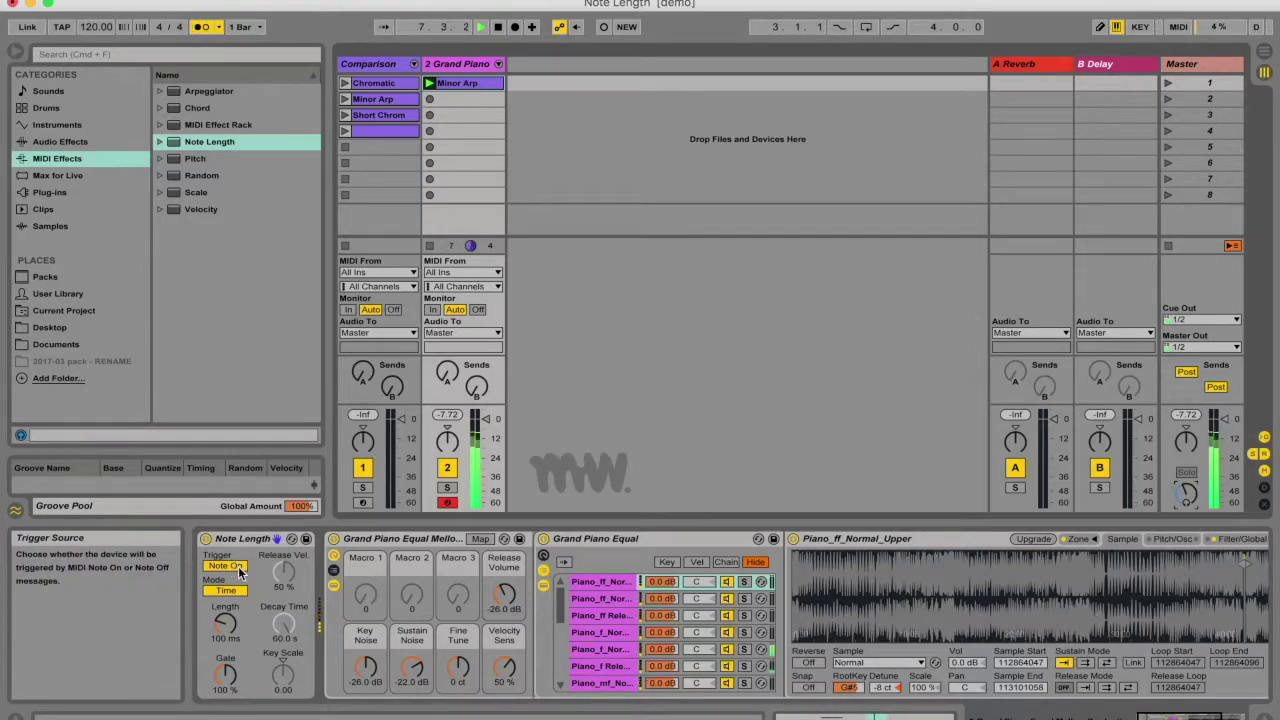
- Audition the clip with Note Length triggering on Note Off, then stop and review its notes
left_click(238, 567)
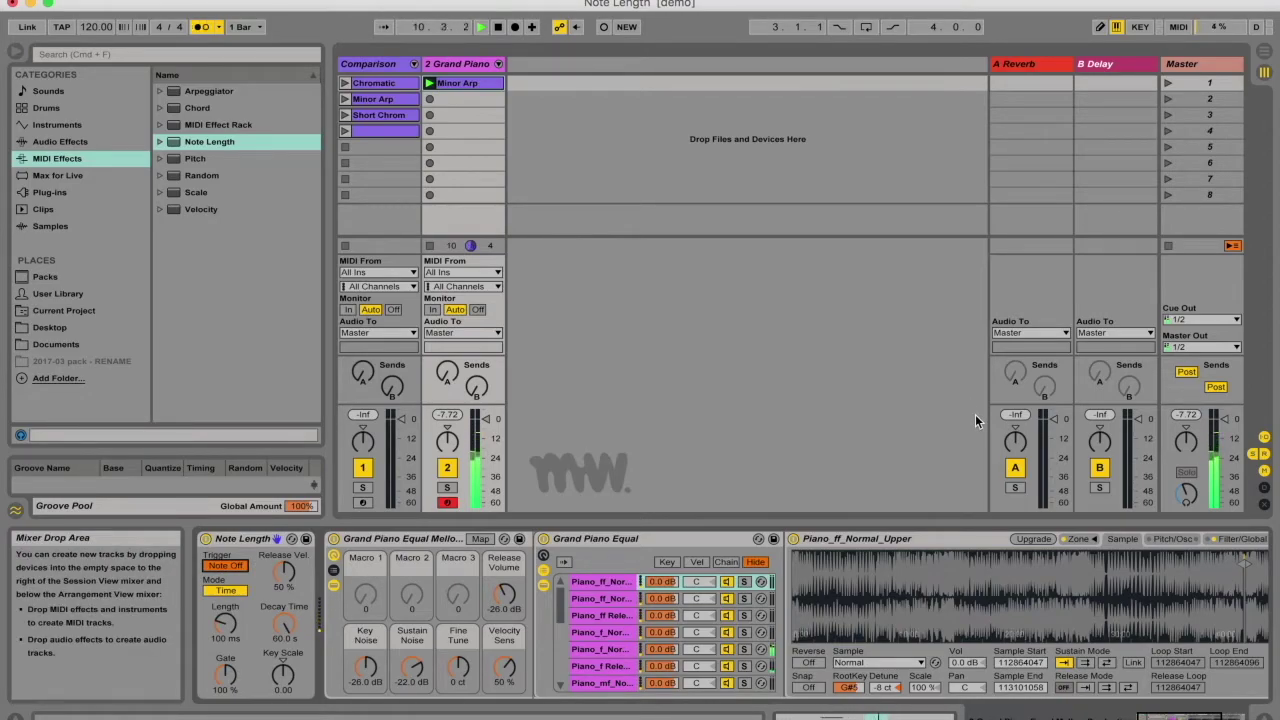
key("space")
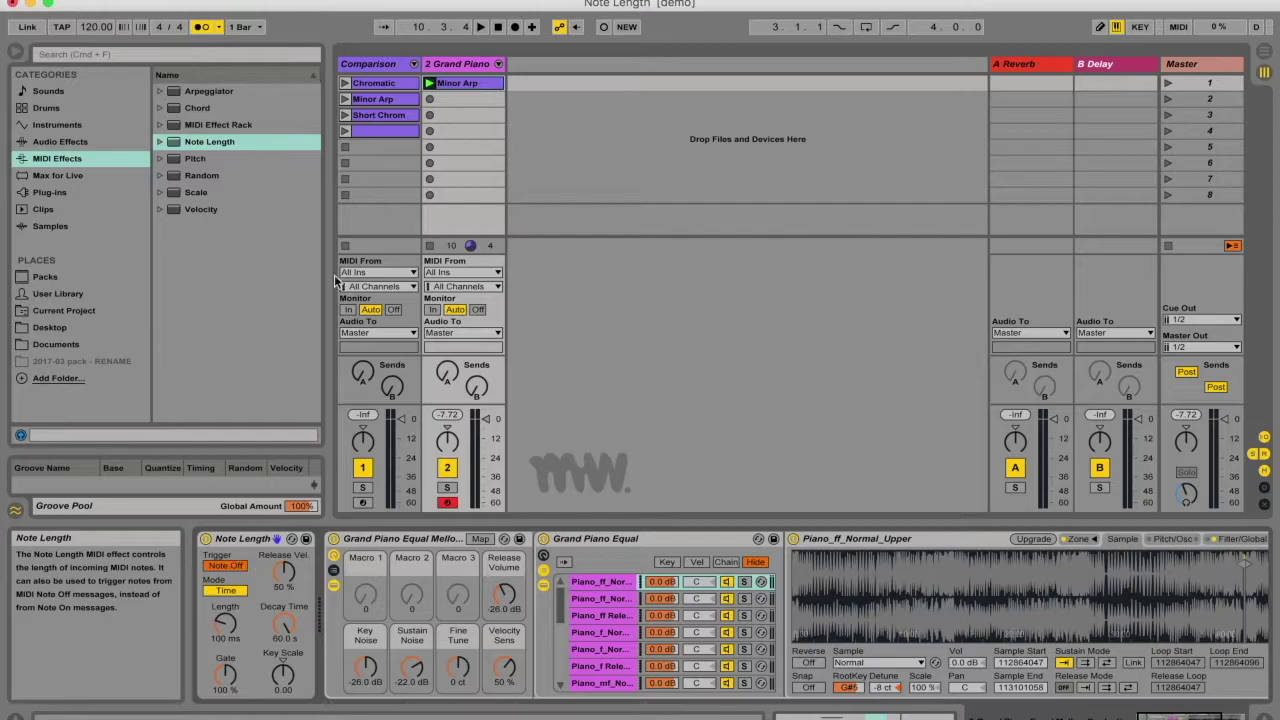
key("shift+Tab")
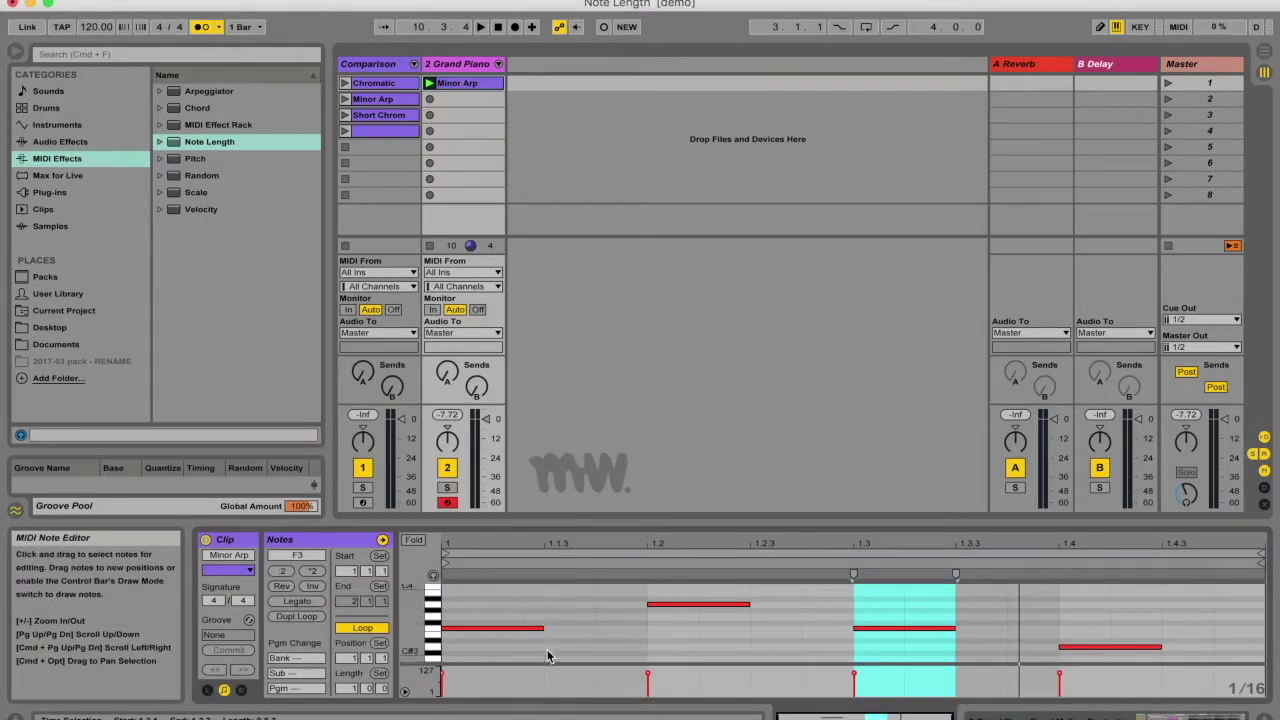
key("shift+Tab")
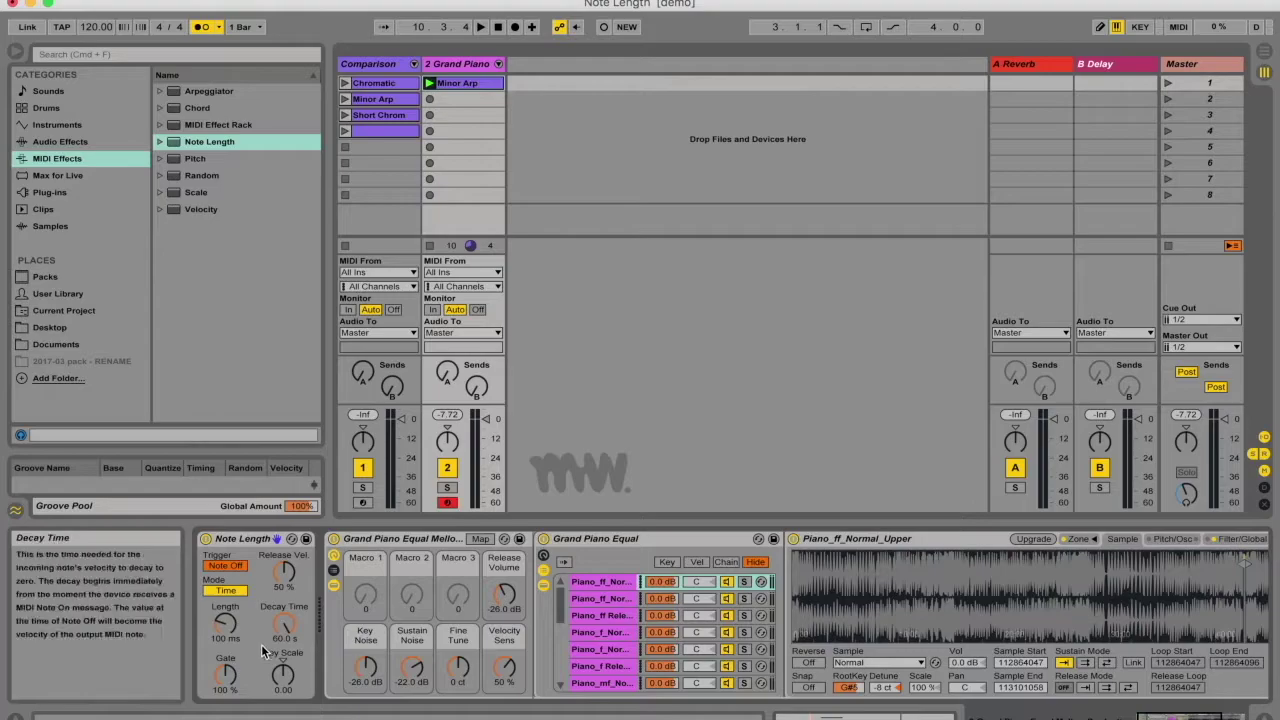
- Set Note Length to Note On, try a Sync length of 1/4, and play the Minor Arp clip
left_click(228, 566)
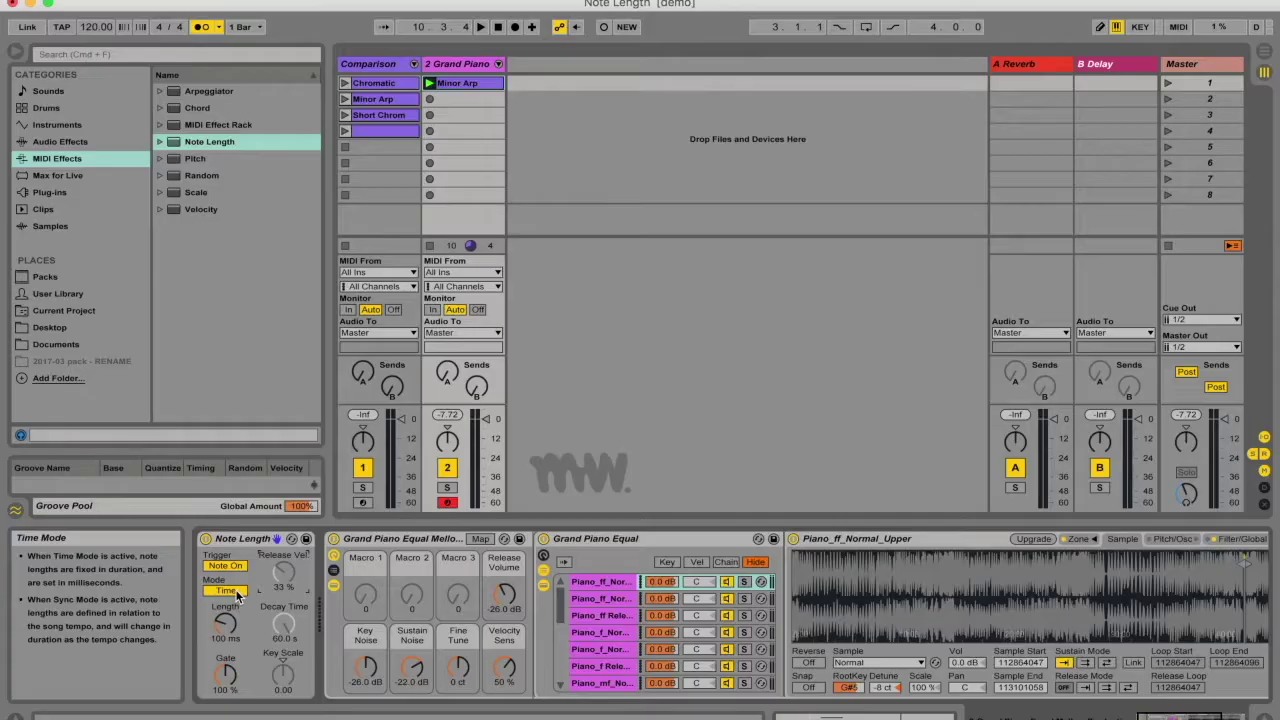
left_click(226, 591)
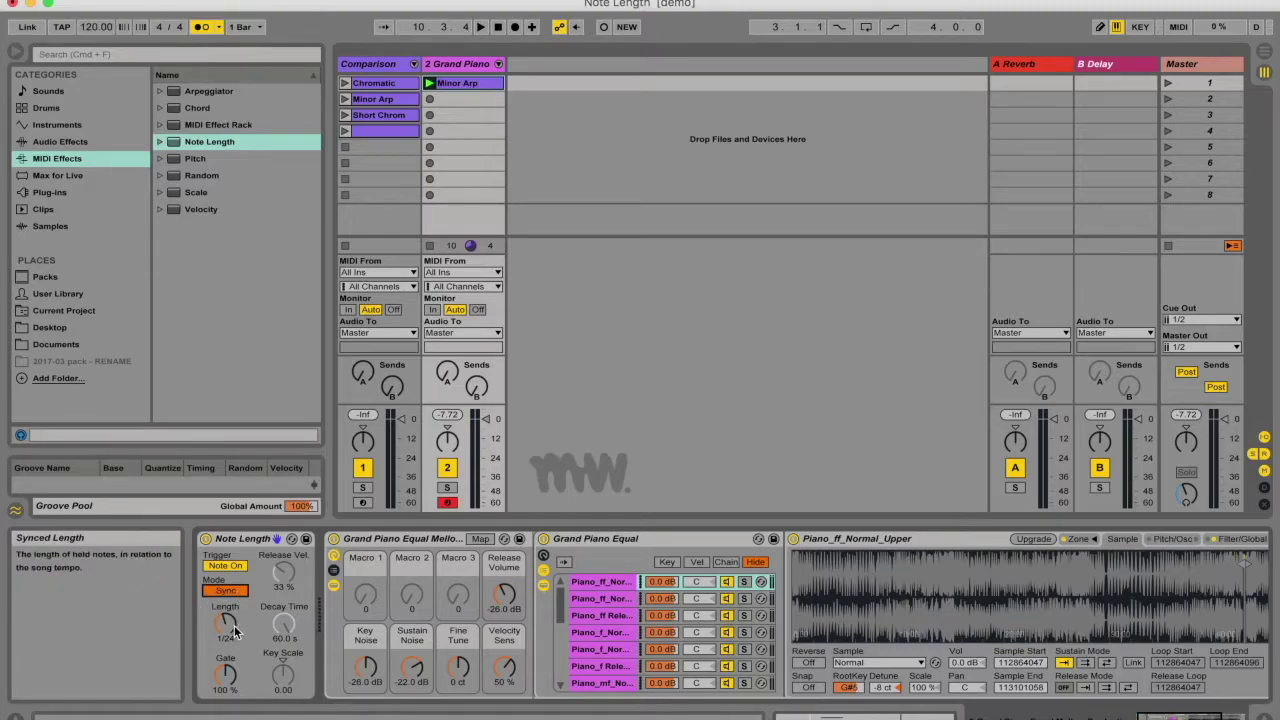
left_click_drag(234, 625, 226, 652)
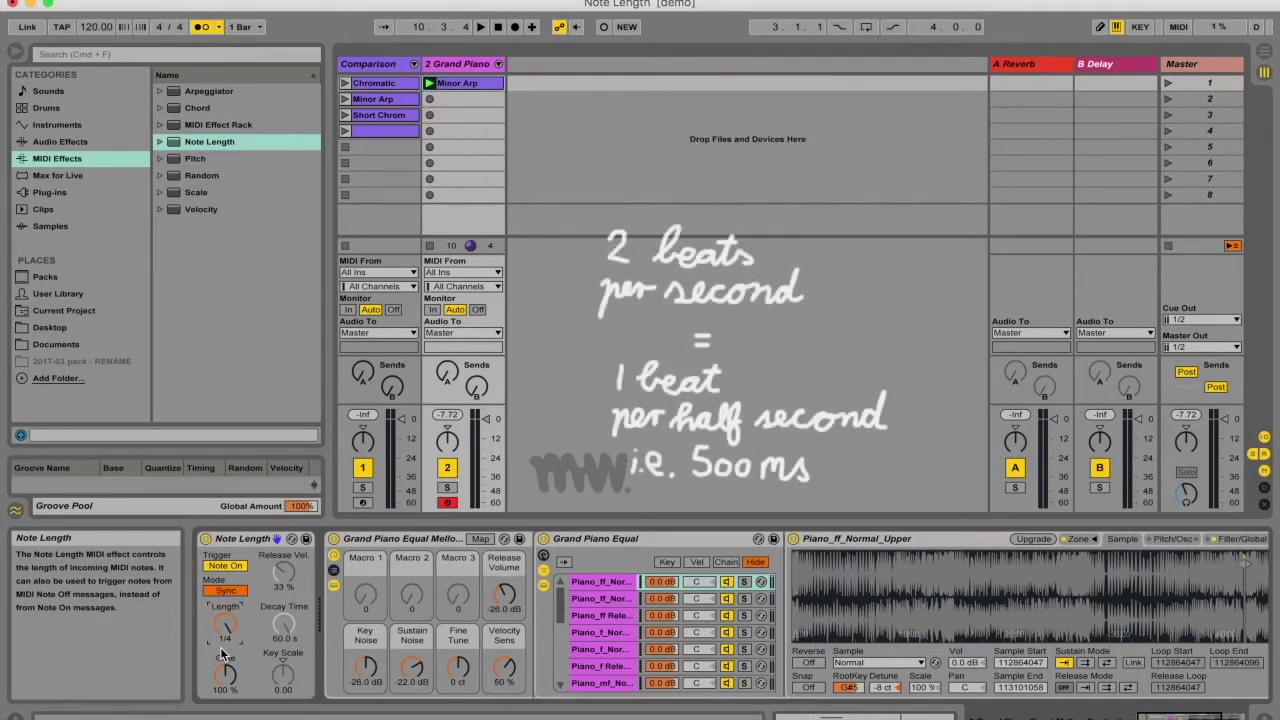
left_click(226, 591)
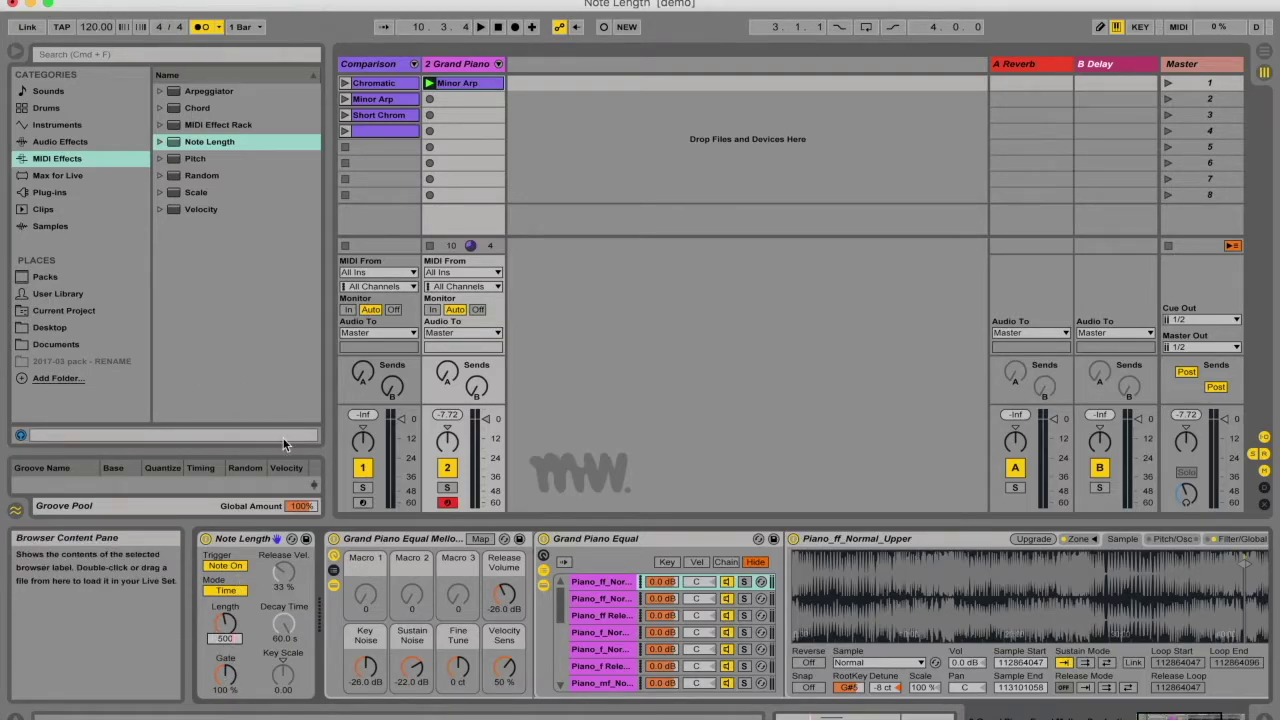
left_click(429, 83)
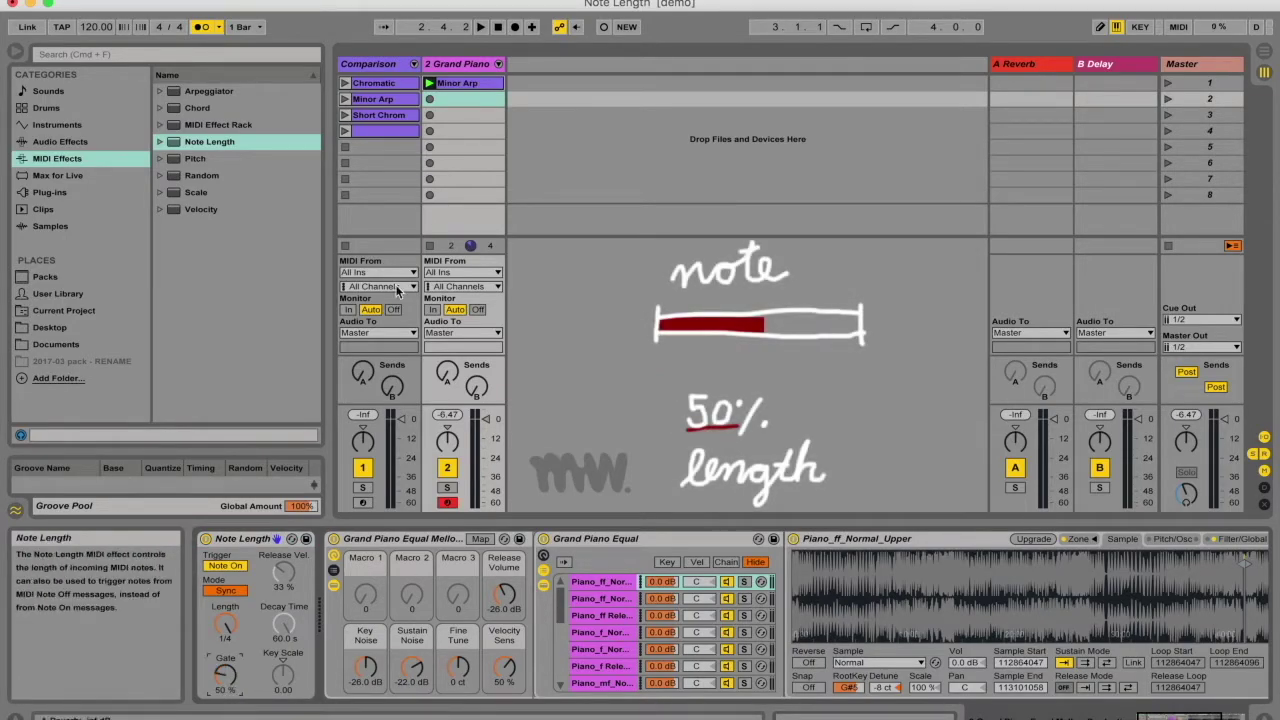
left_click_drag(228, 678, 243, 684)
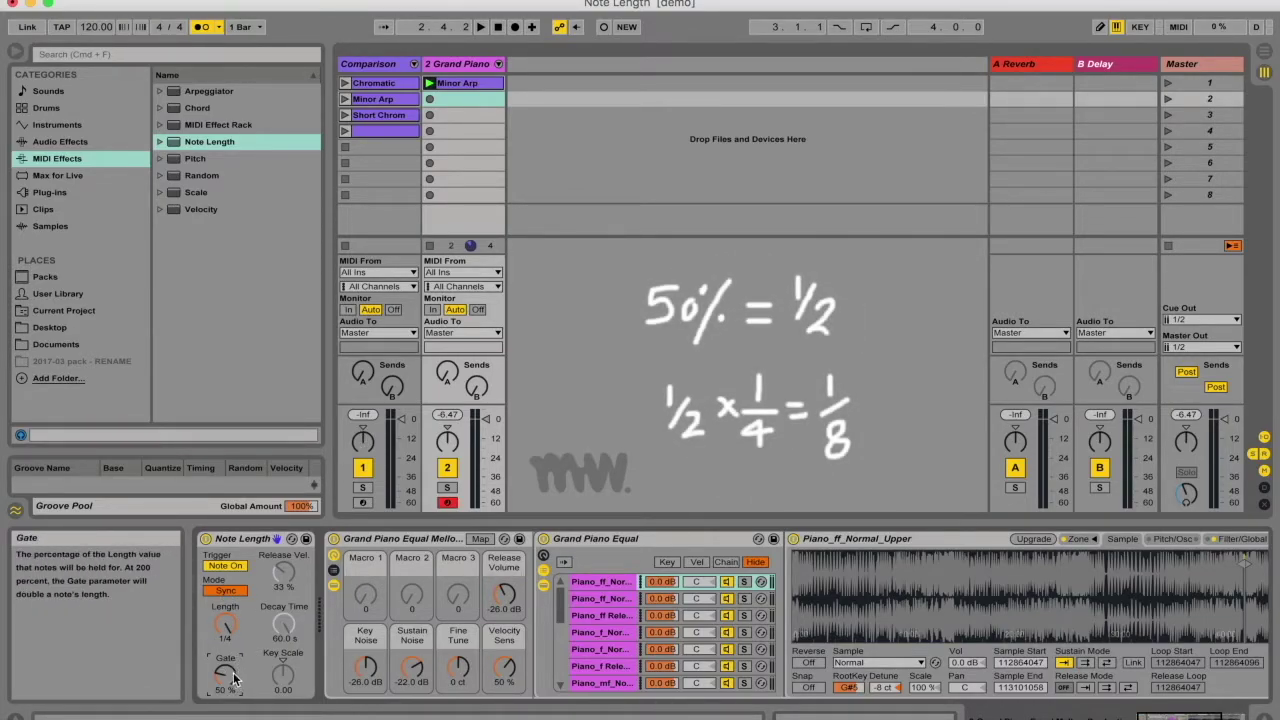
left_click(429, 83)
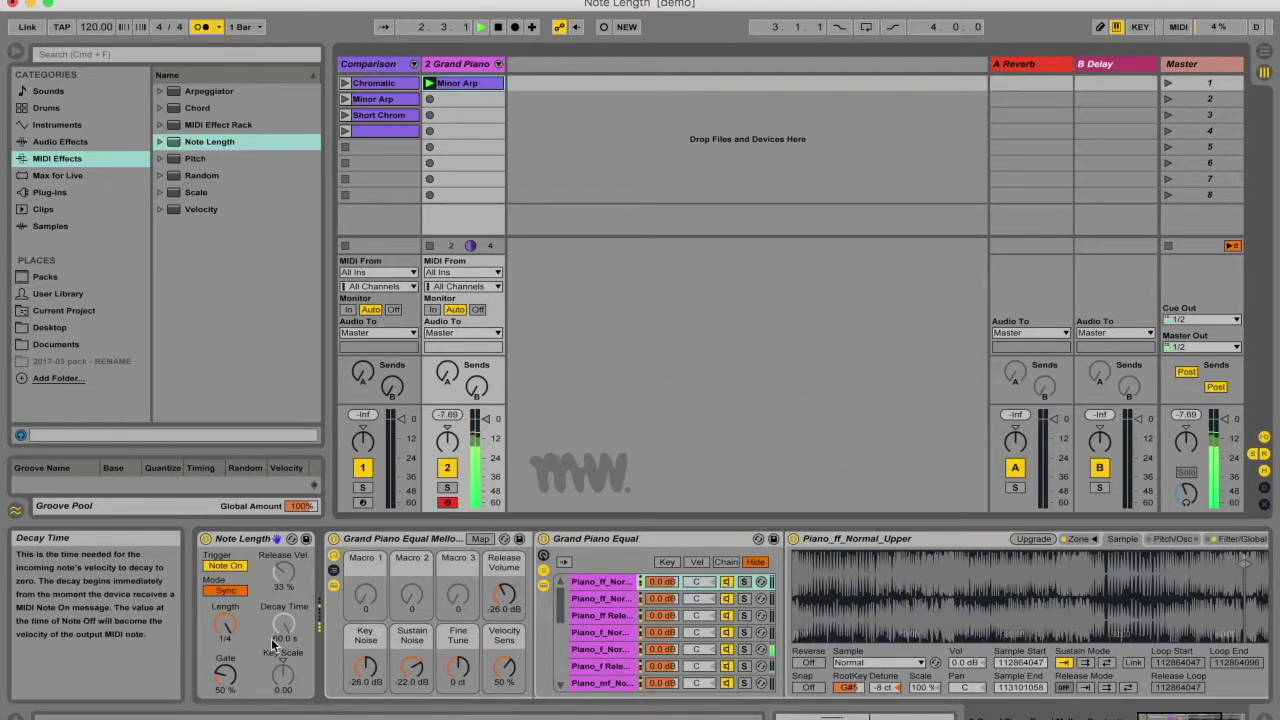
left_click(222, 691)
type("10")
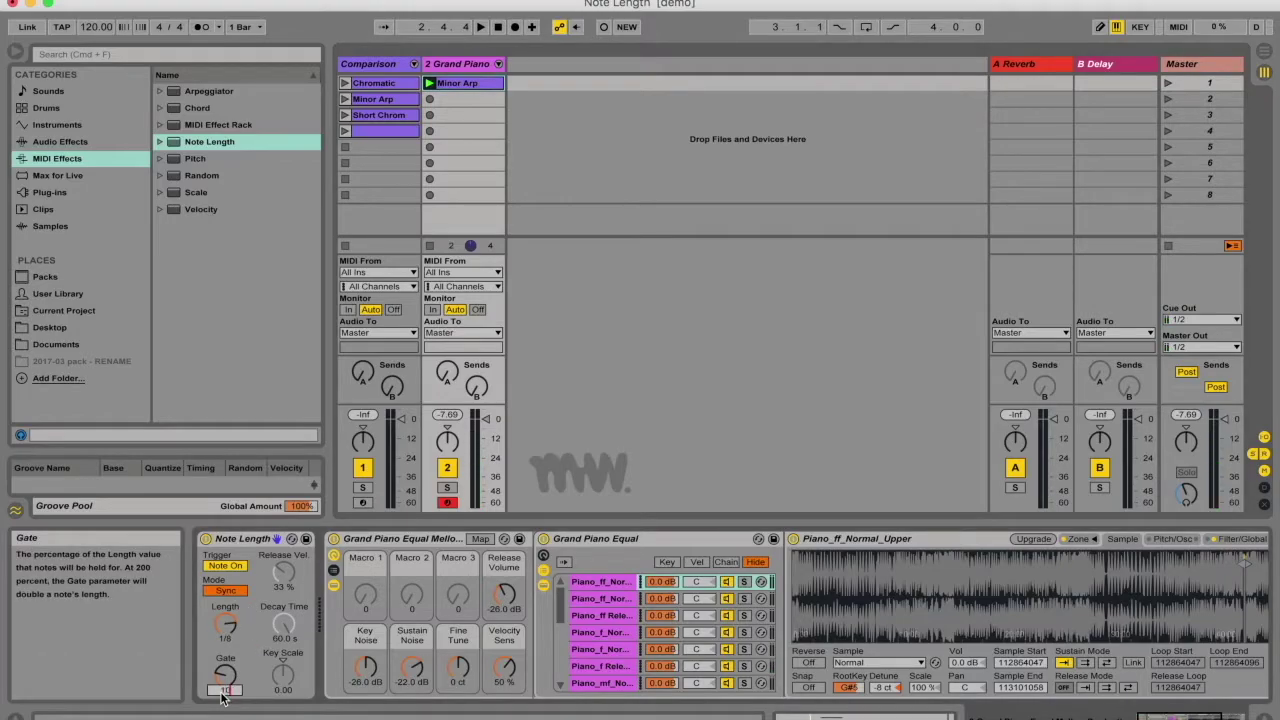
type("0")
key("Return")
left_click(429, 83)
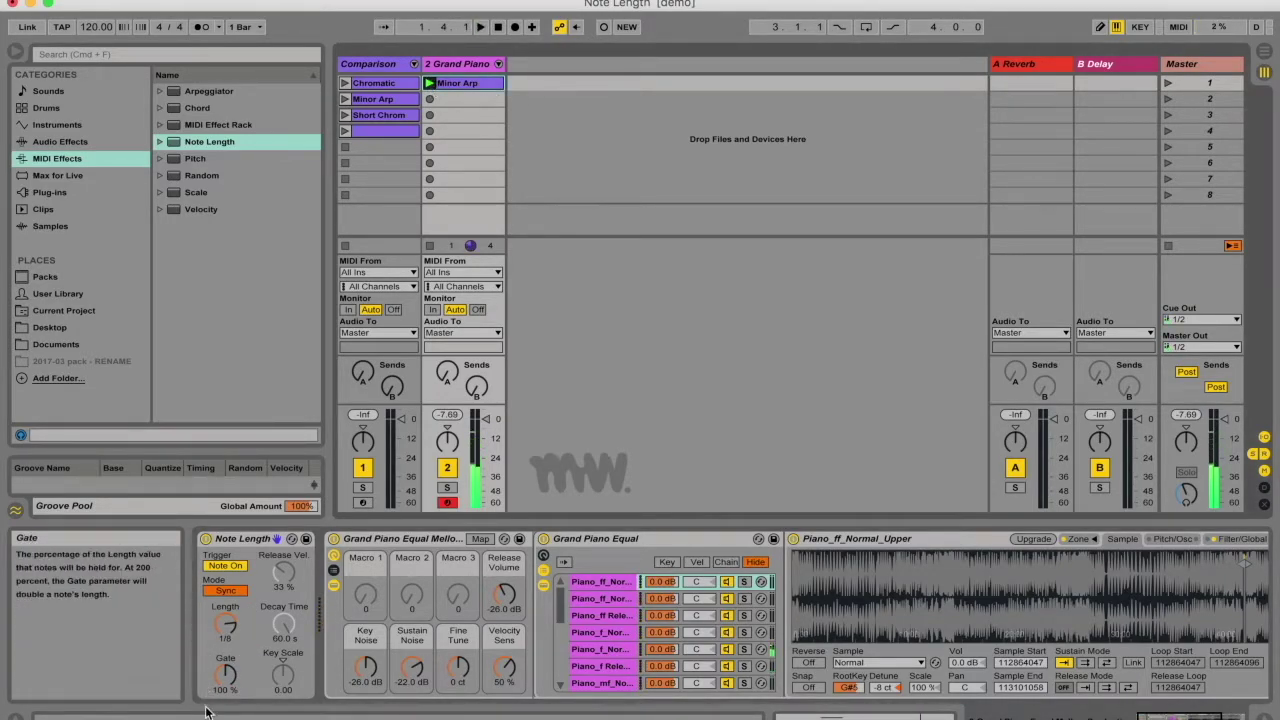
left_click_drag(223, 682, 223, 680)
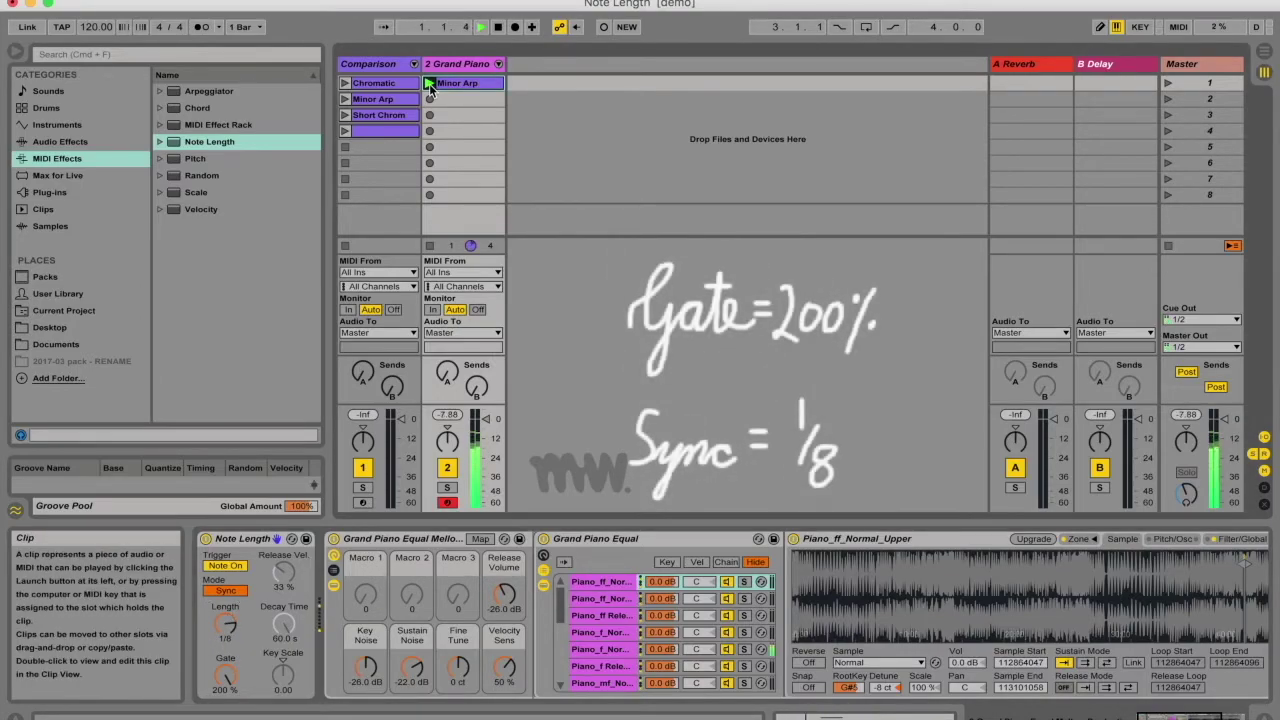
key("space")
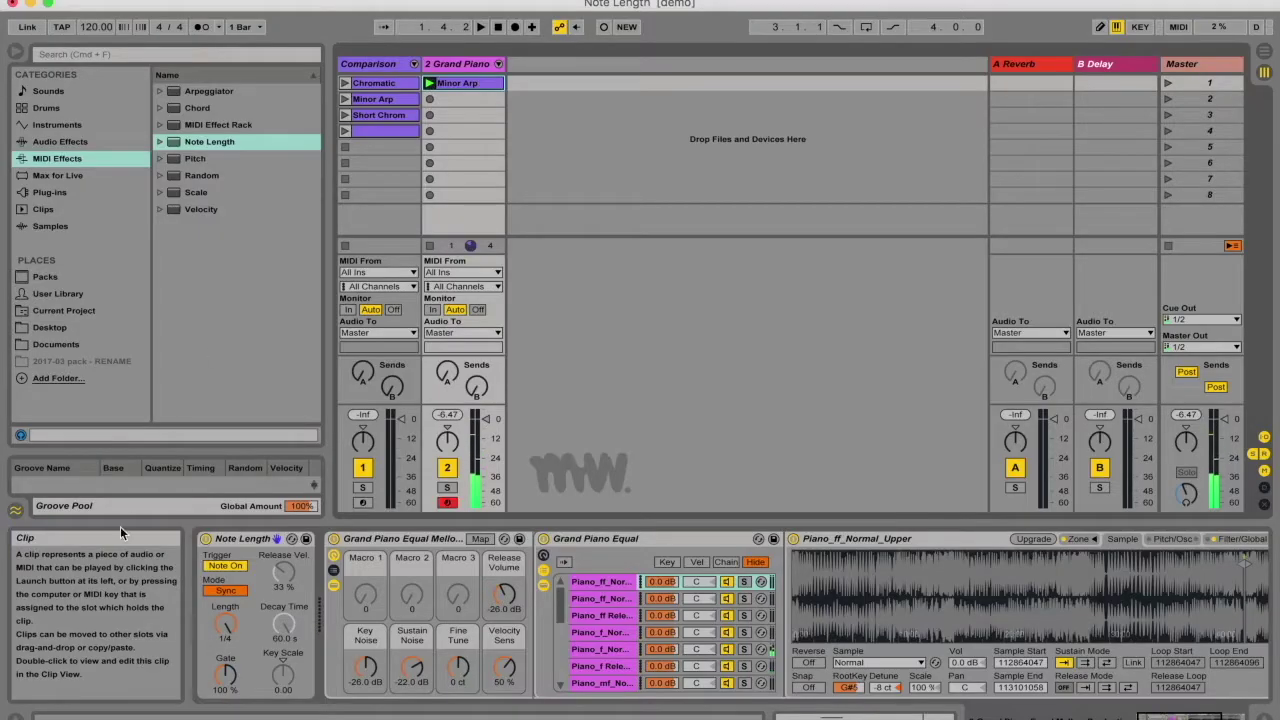
- Trigger Note Length on Note Off, set release velocity to 0 %, and lower Decay Time to 1.09 s
left_click(226, 566)
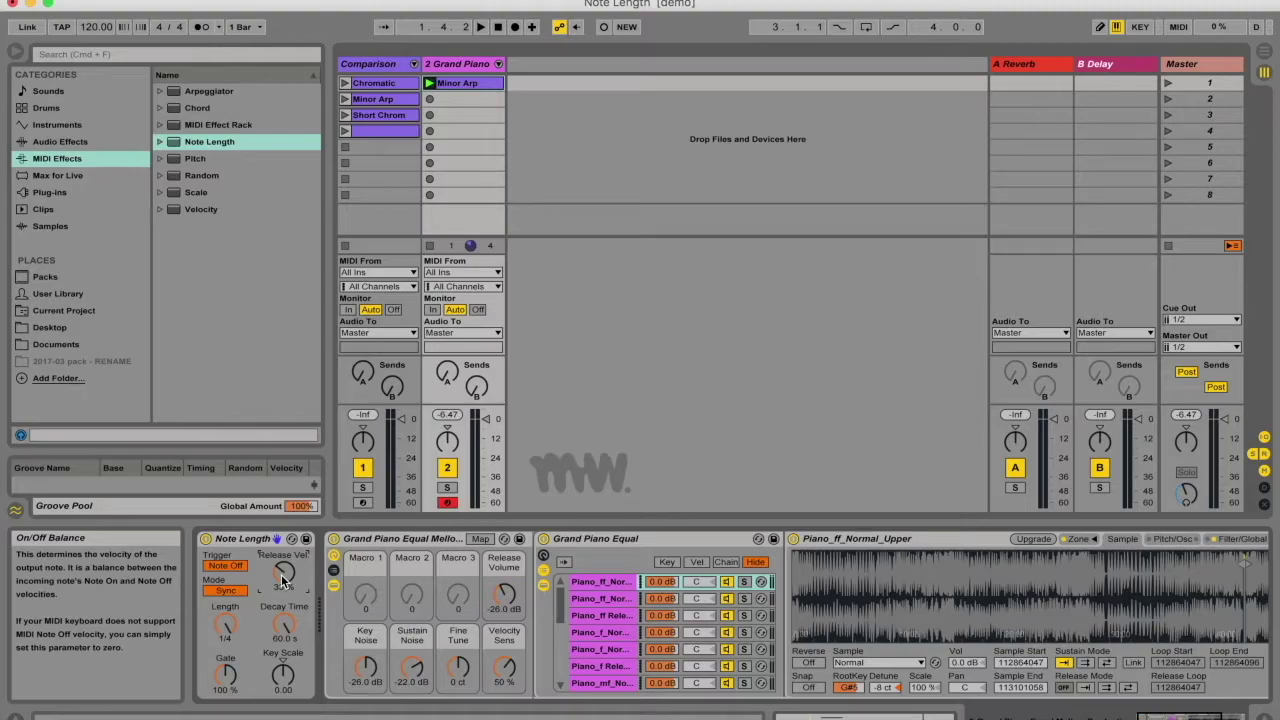
left_click_drag(284, 578, 284, 610)
key("shift+Tab")
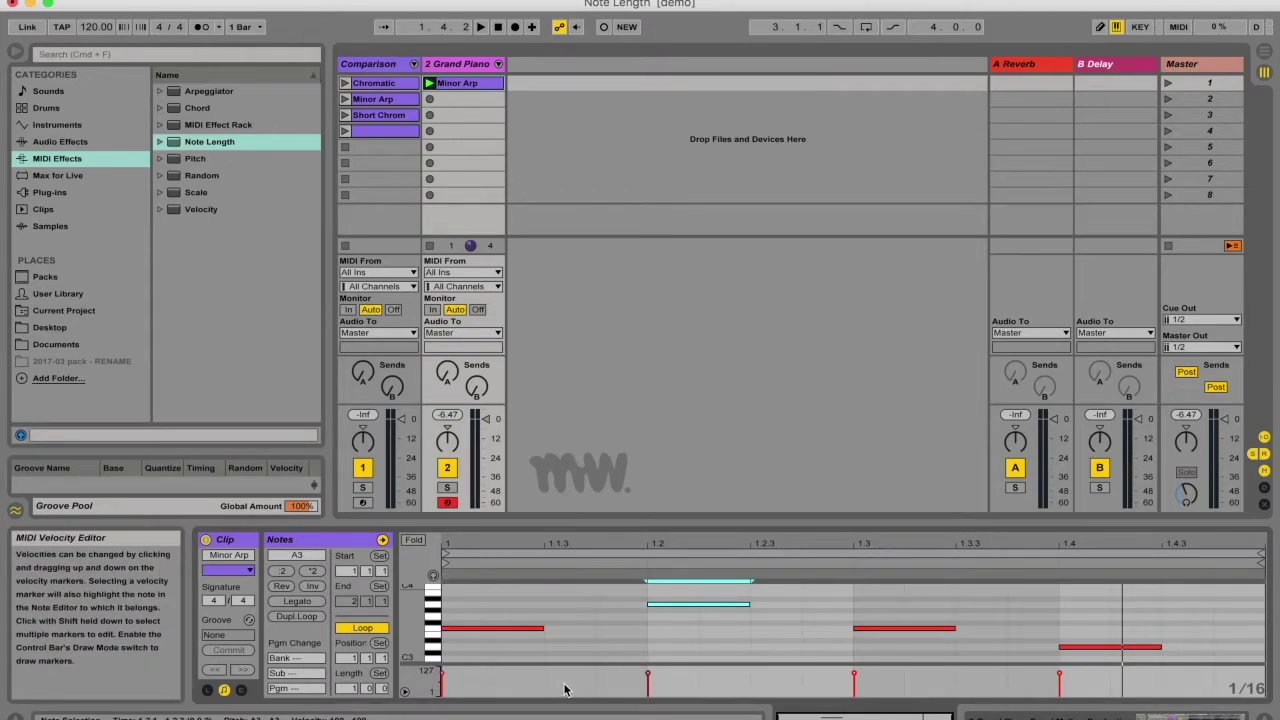
double_click(455, 63)
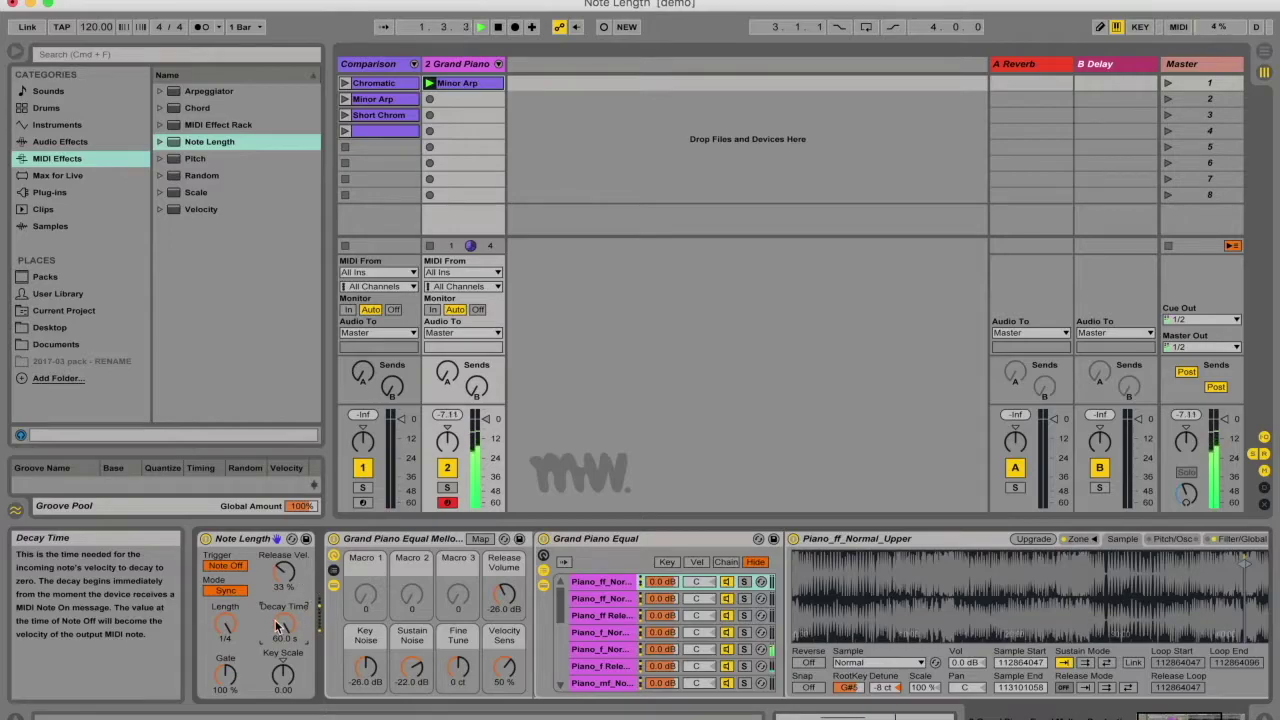
left_click_drag(285, 633, 285, 570)
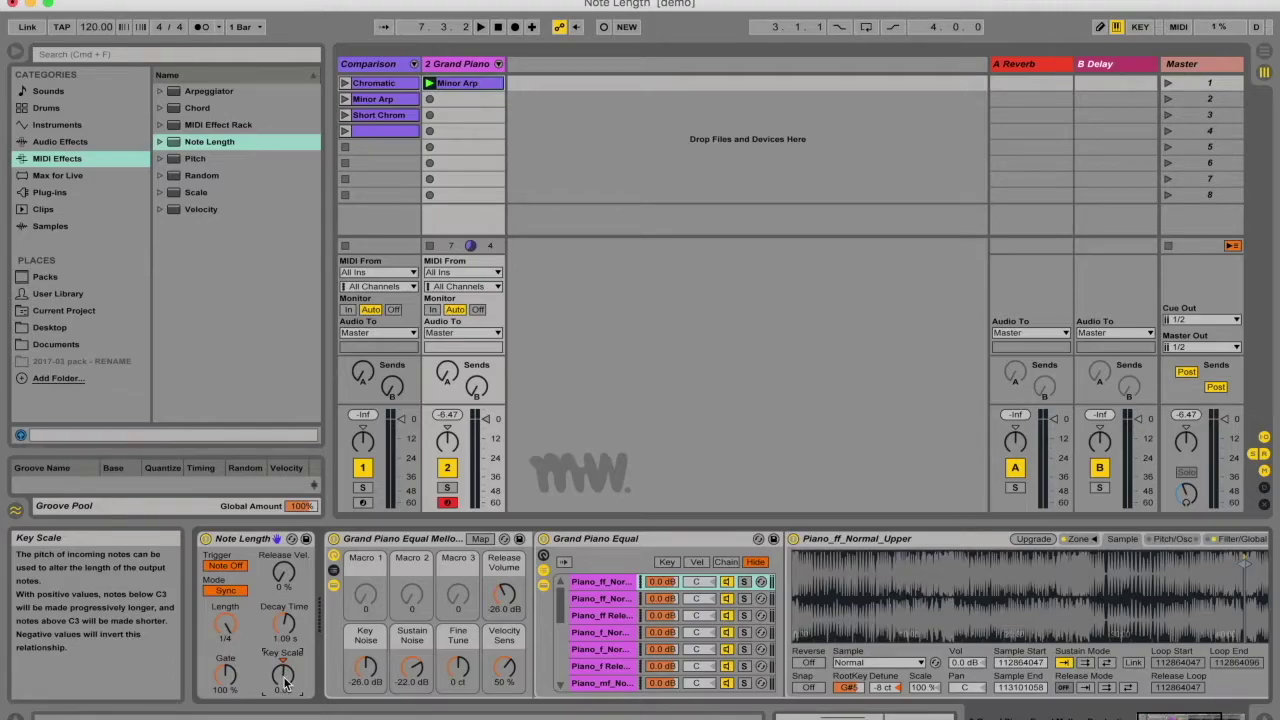
- Show the fourth Comparison clip's notes in an enlarged editor and select the red note
key("shift+Tab")
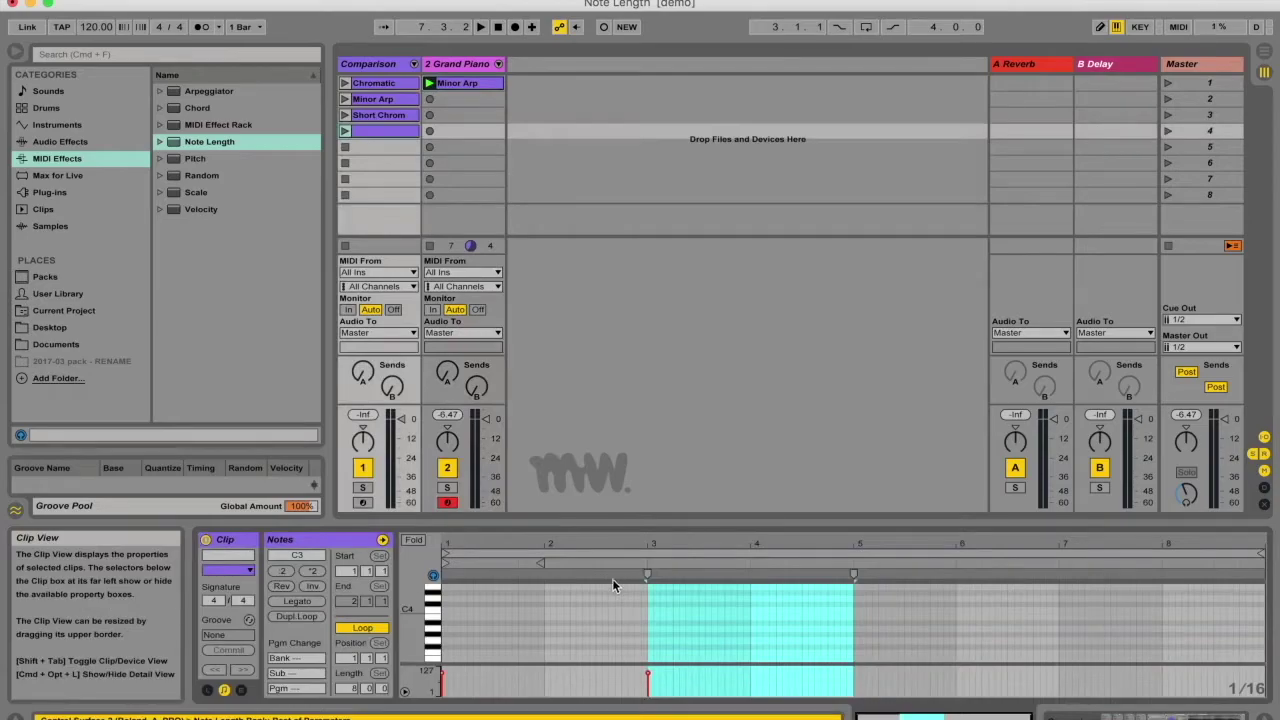
left_click_drag(643, 521, 641, 375)
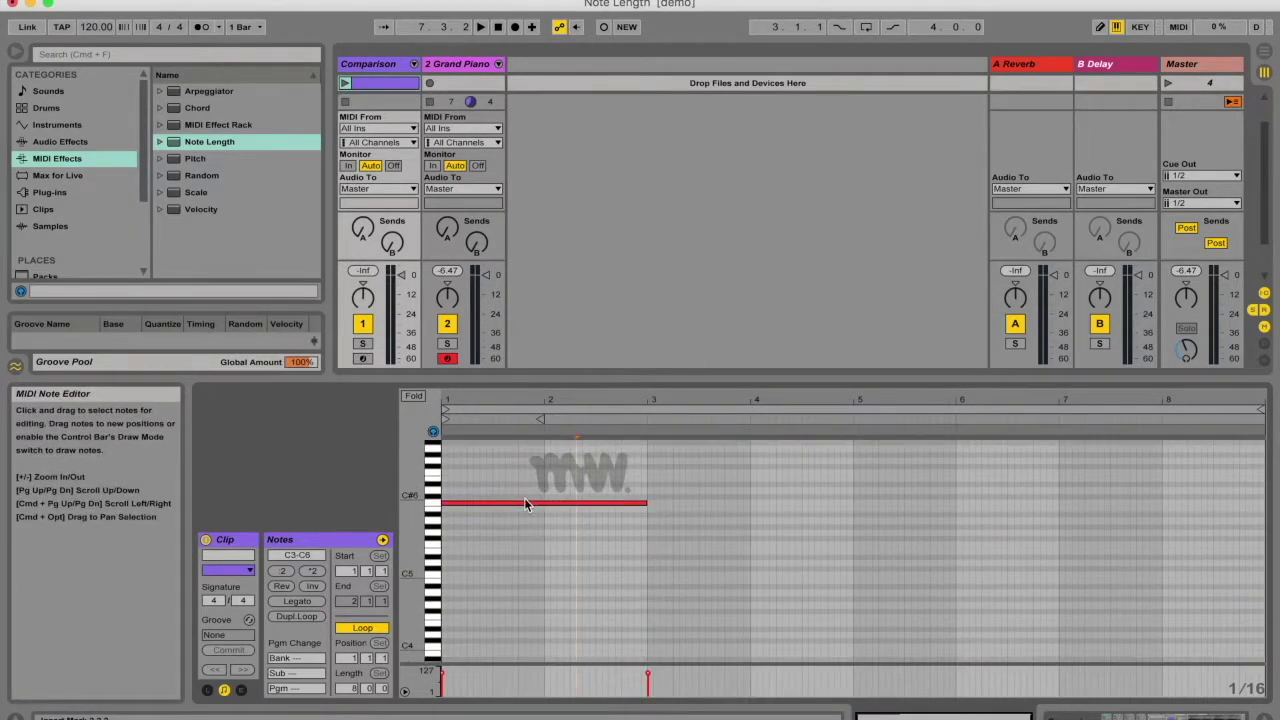
key("super+z")
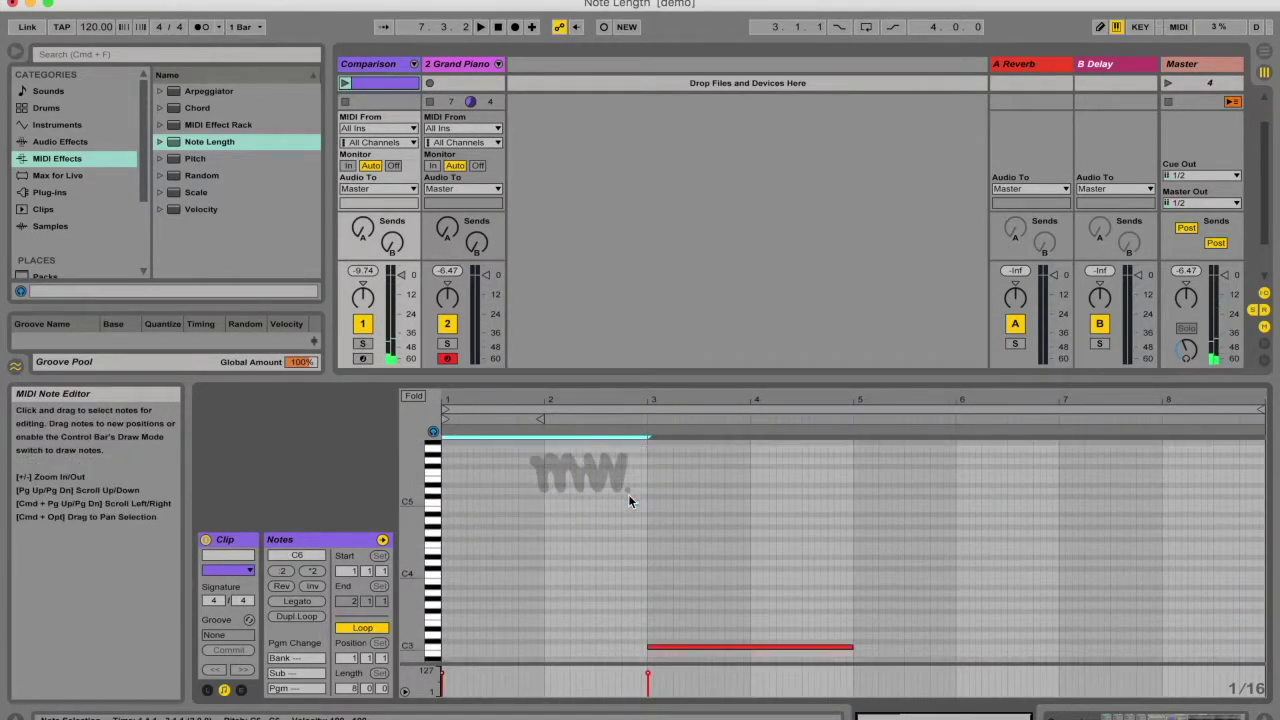
left_click(683, 629)
key("shift+Tab")
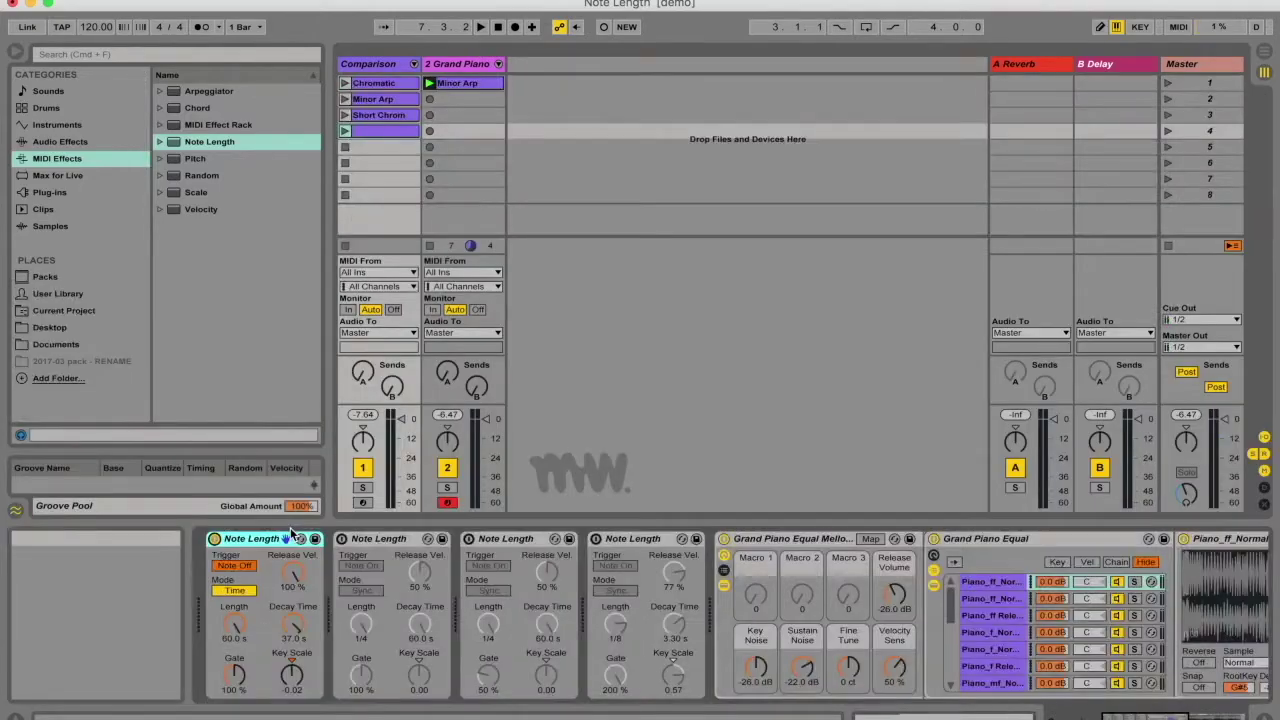